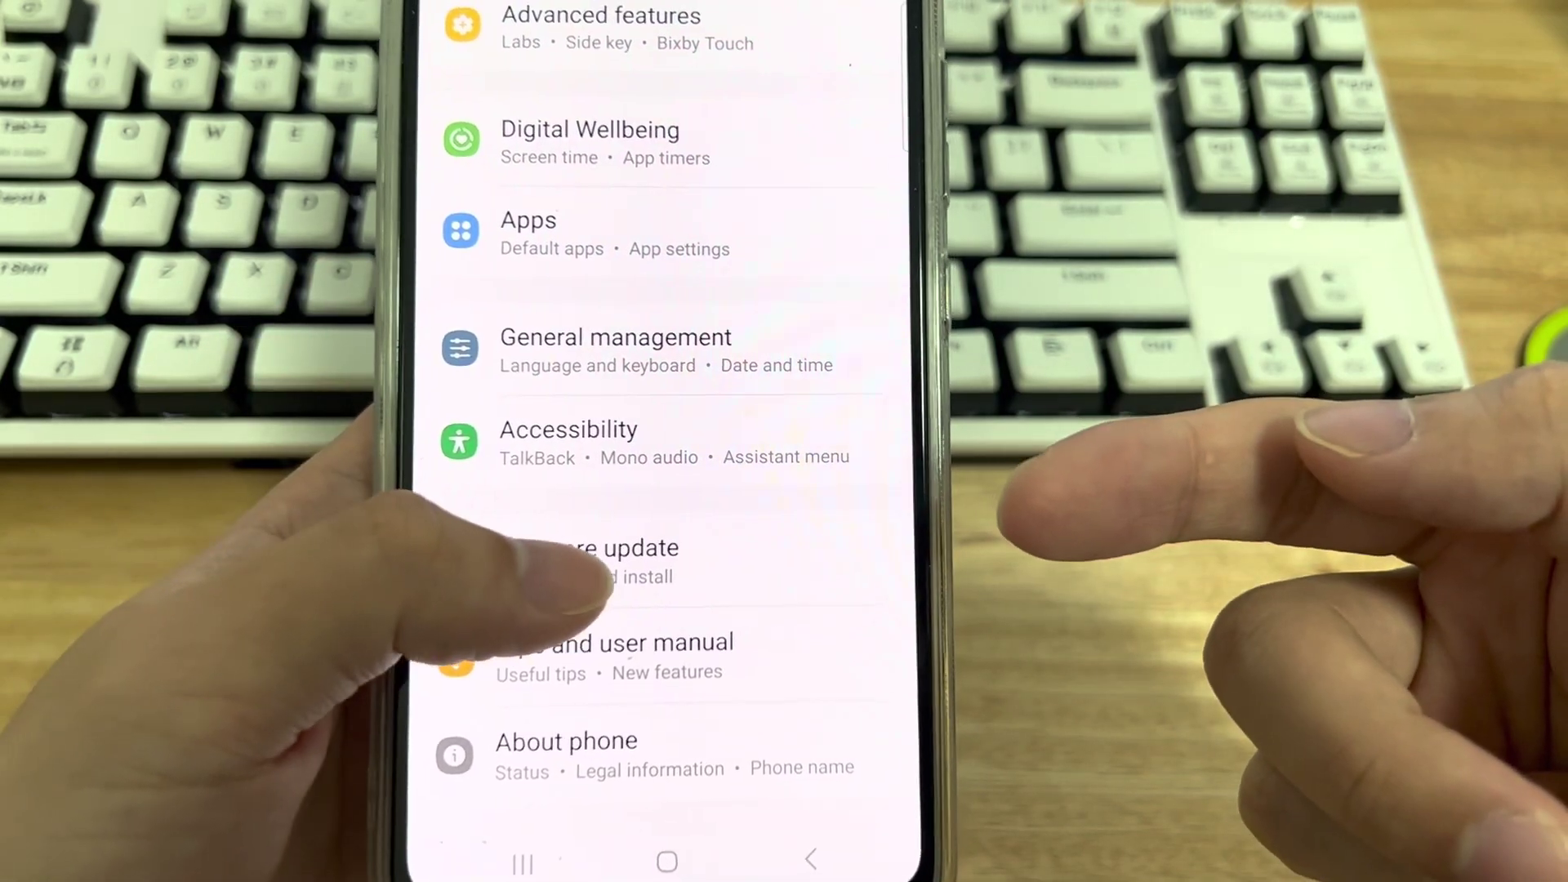
click(588, 536)
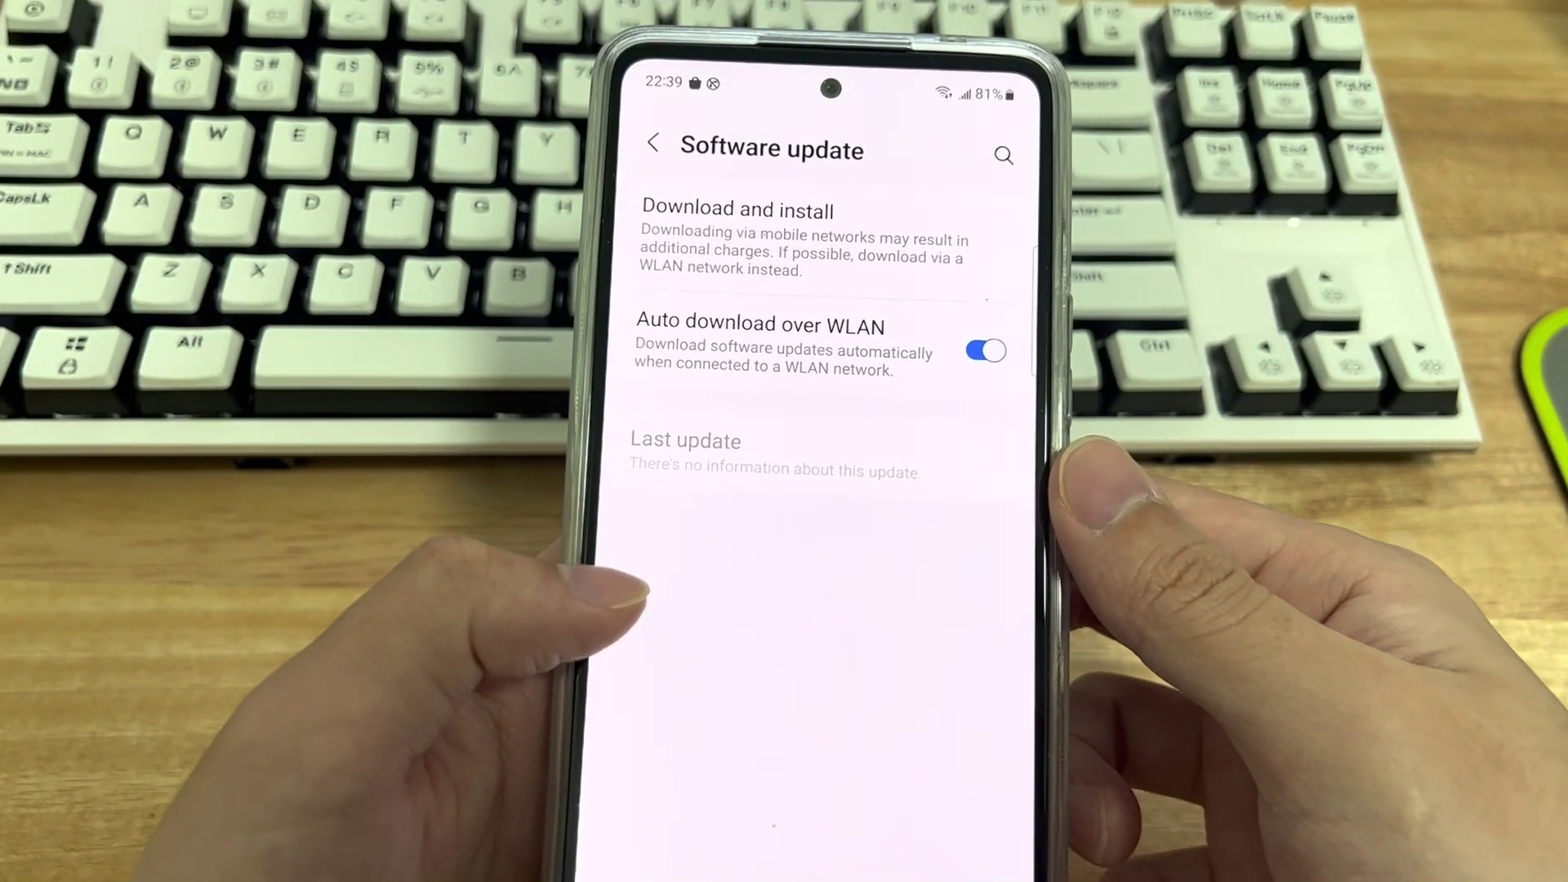
scroll(809, 368, up, 3)
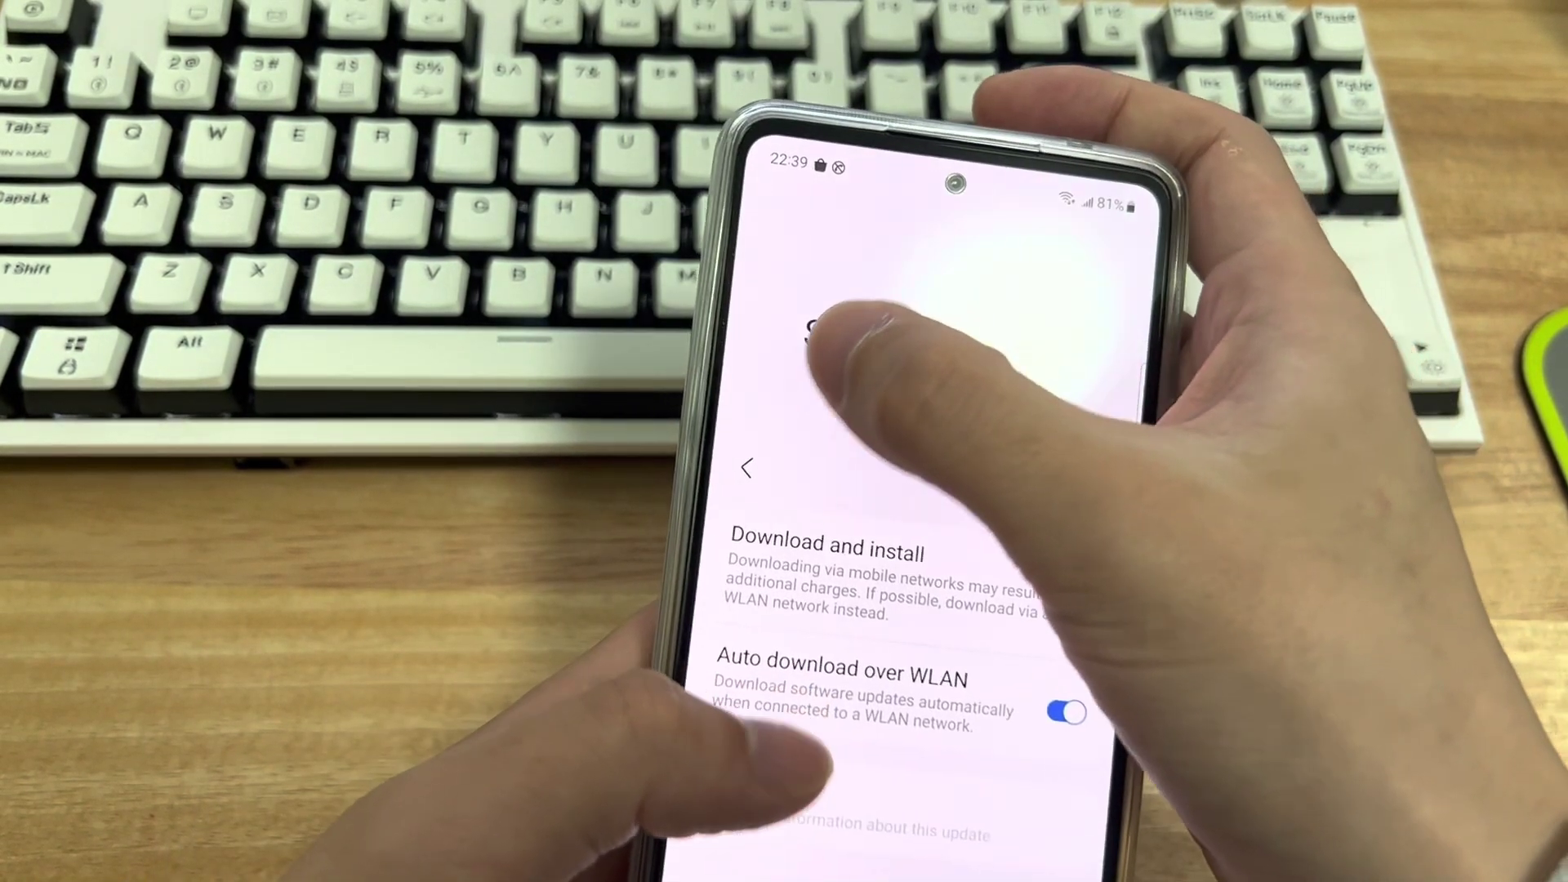
click(751, 468)
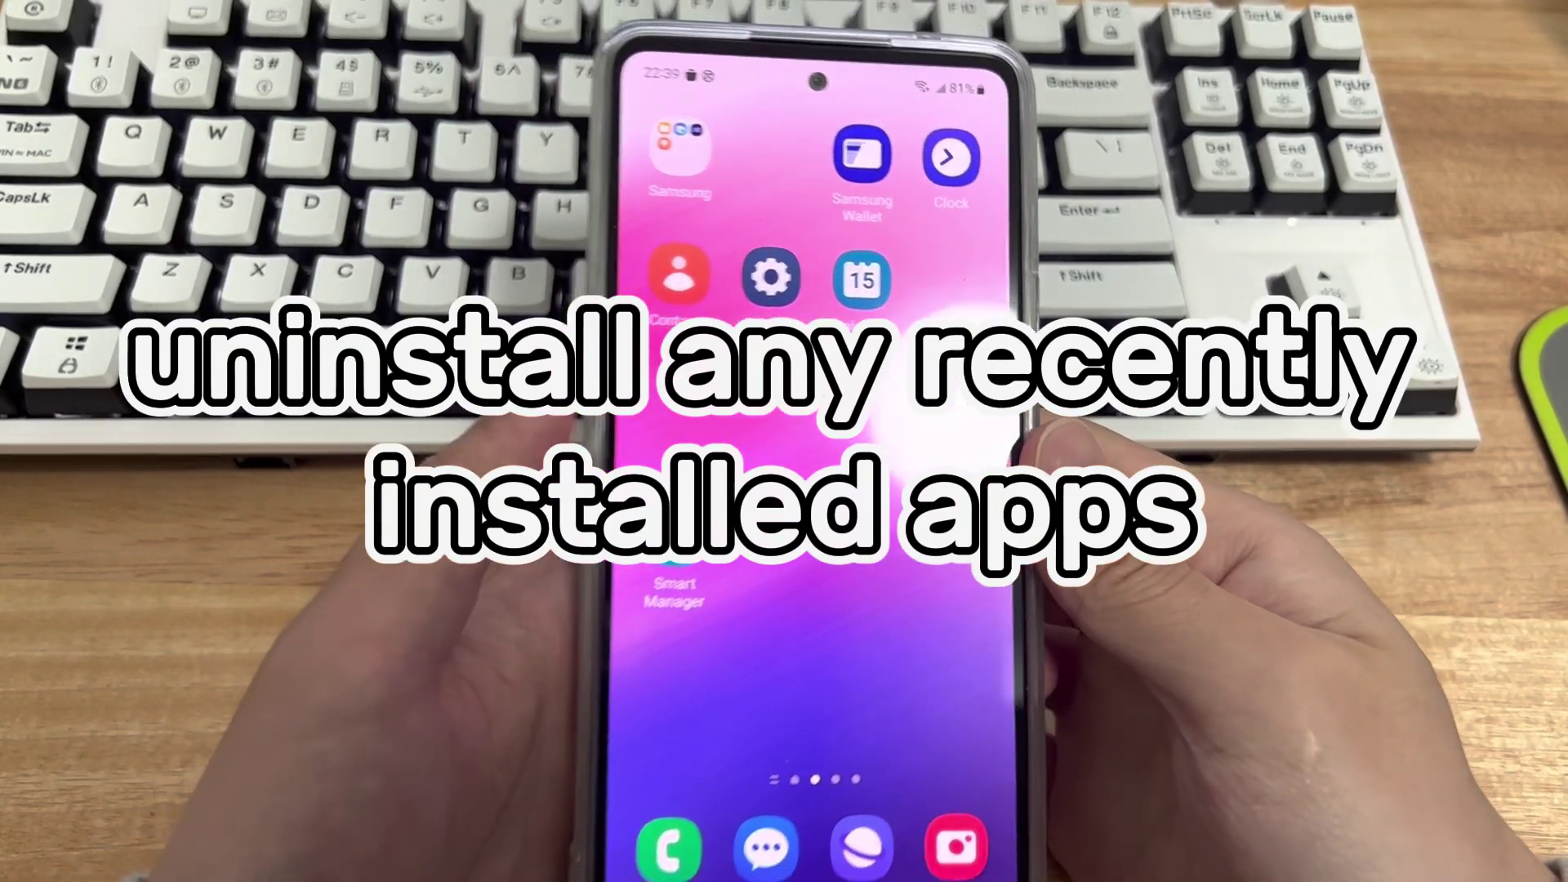
Step: Go to the home page holding Keep and uninstall the Keep app, confirming removal
drag(722, 650, 907, 643)
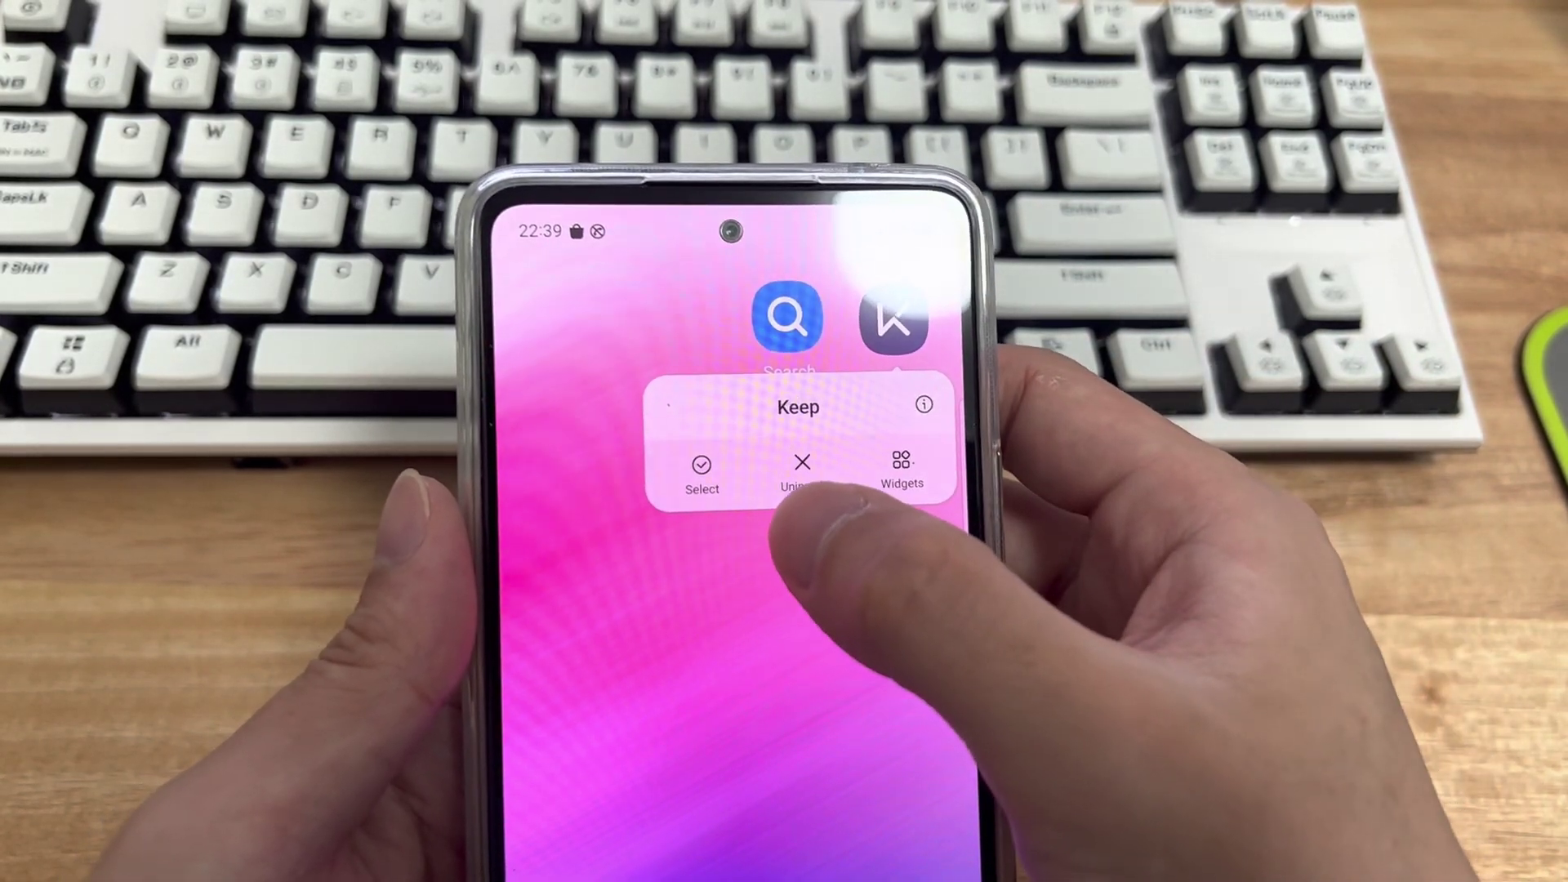
click(802, 464)
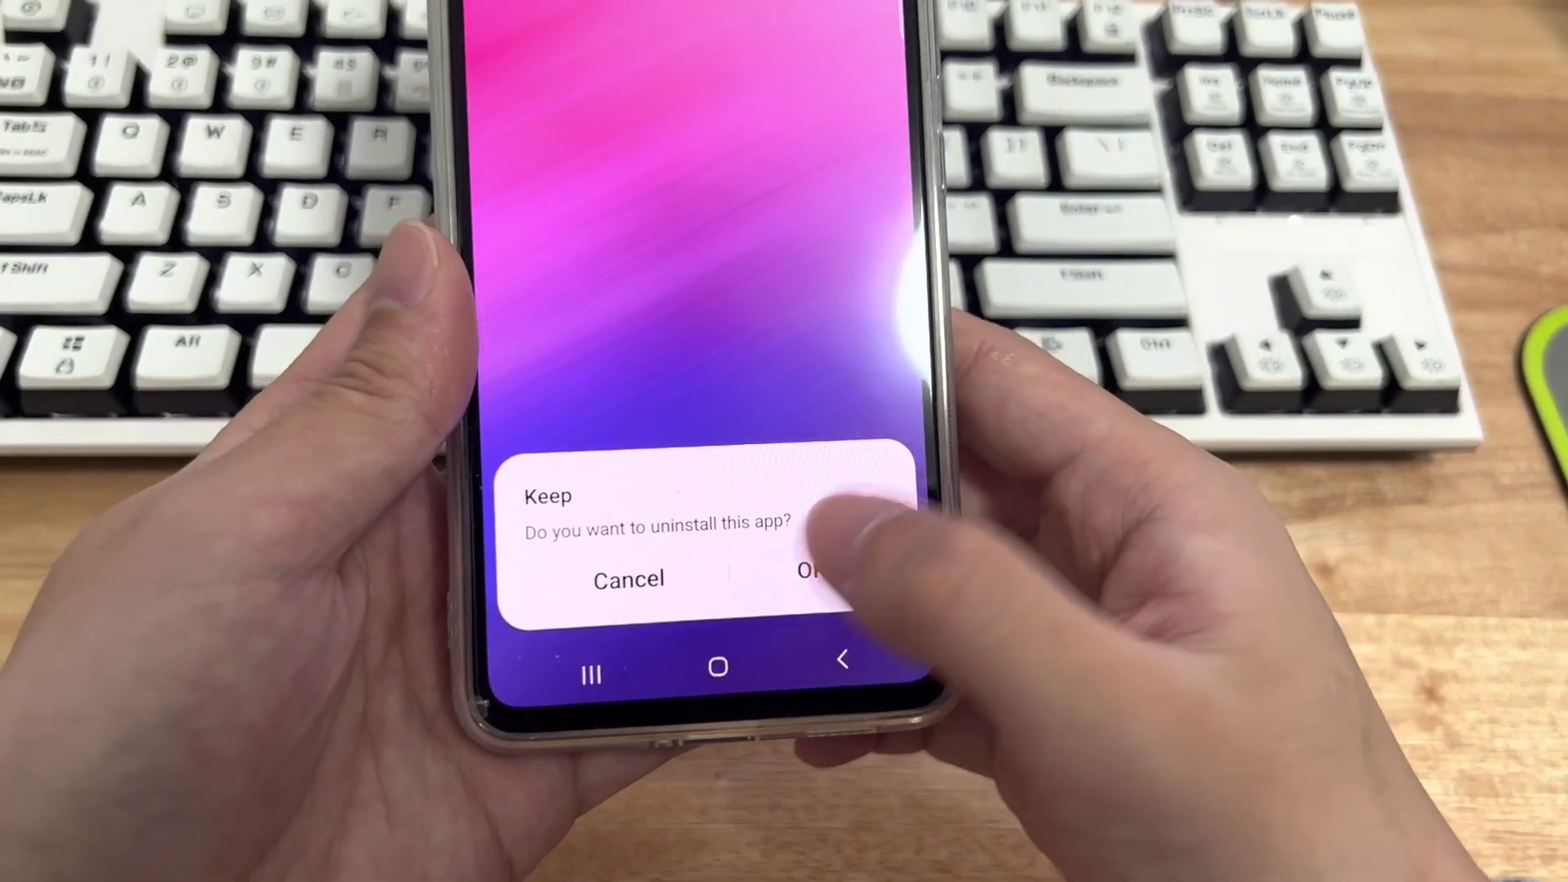
click(815, 570)
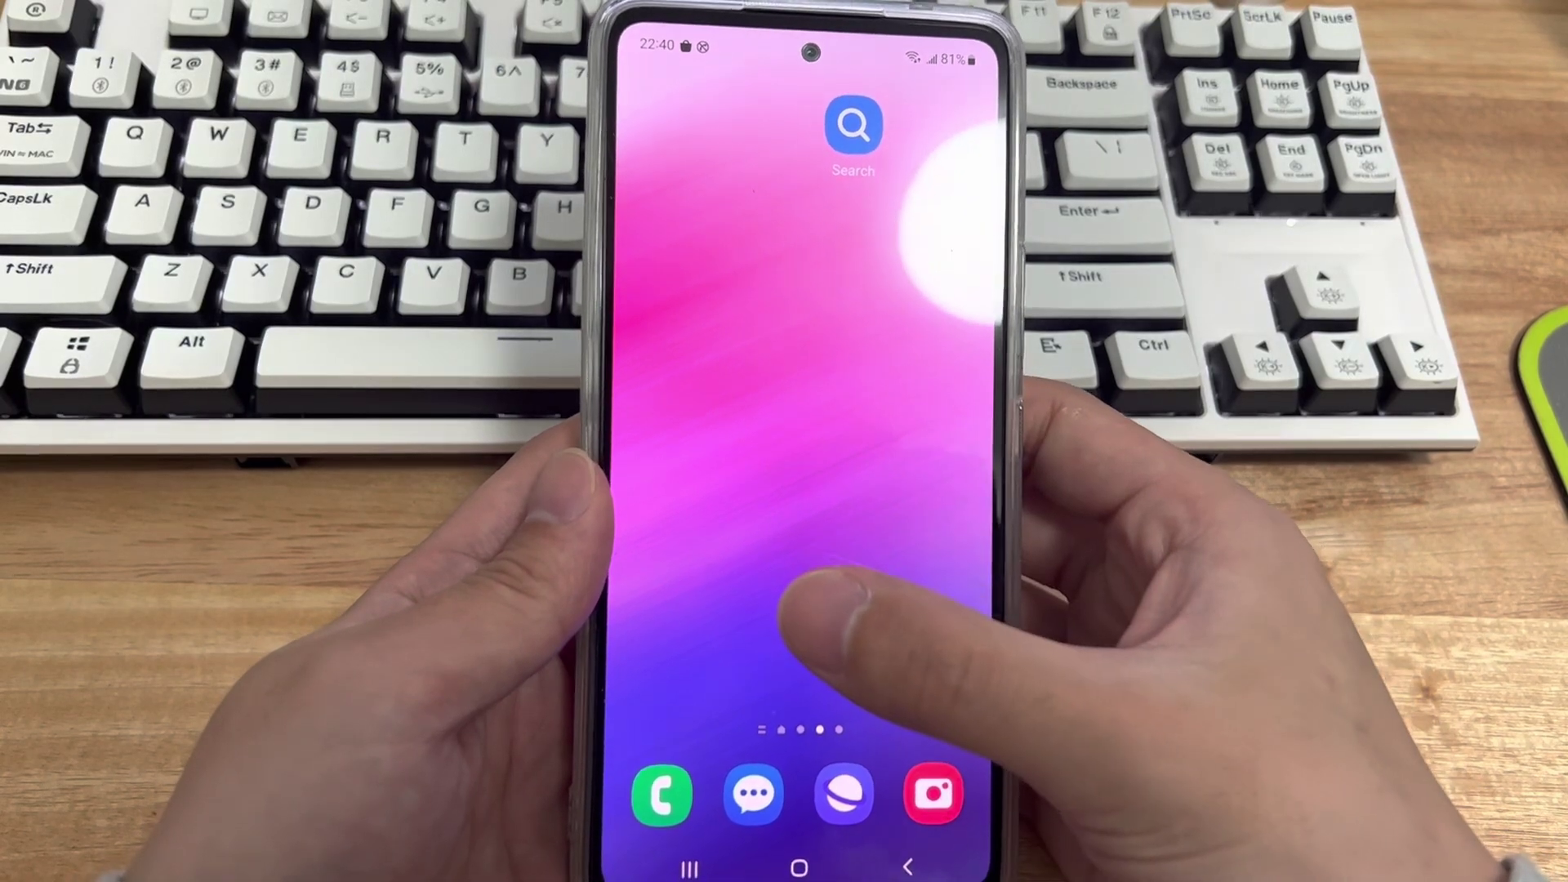
Step: Swipe back through the home screen pages to check that Keep is gone
drag(735, 600, 907, 601)
drag(784, 618, 932, 618)
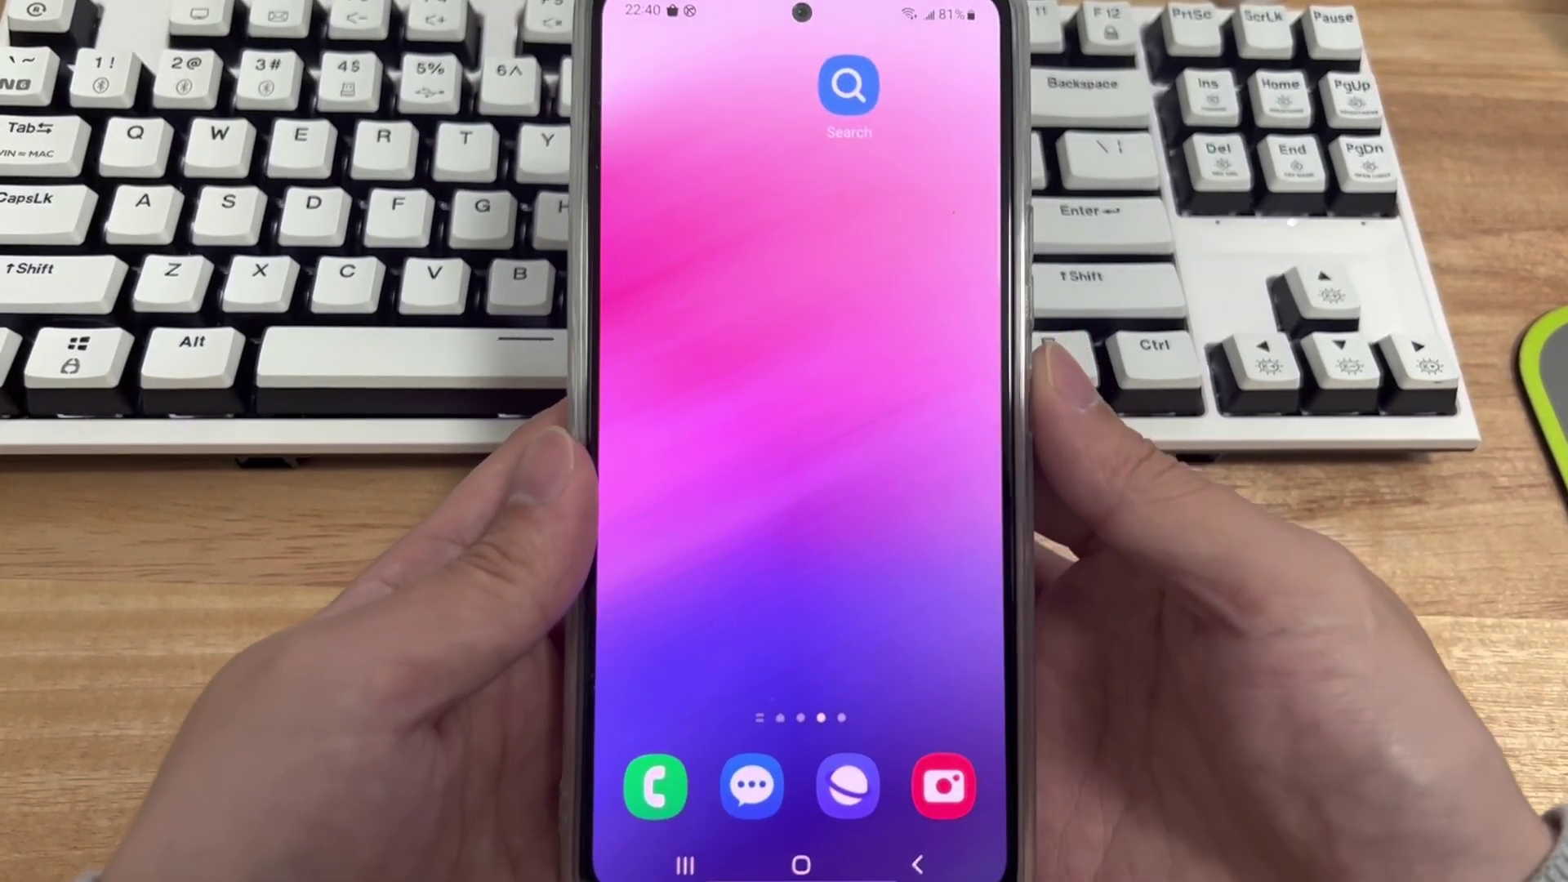